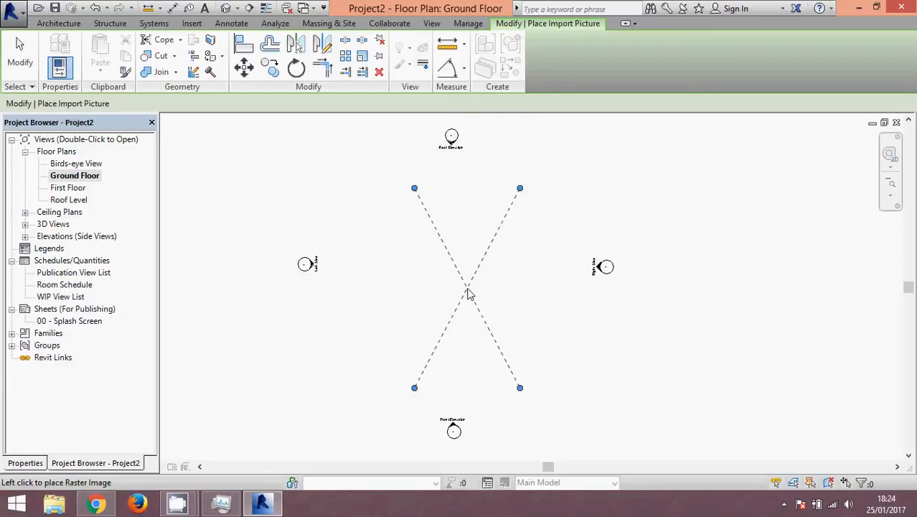
- Place the Lewisham Gateway2.jpg image between the elevation markers on the Ground Floor plan and set its width to 150 m
click(417, 279)
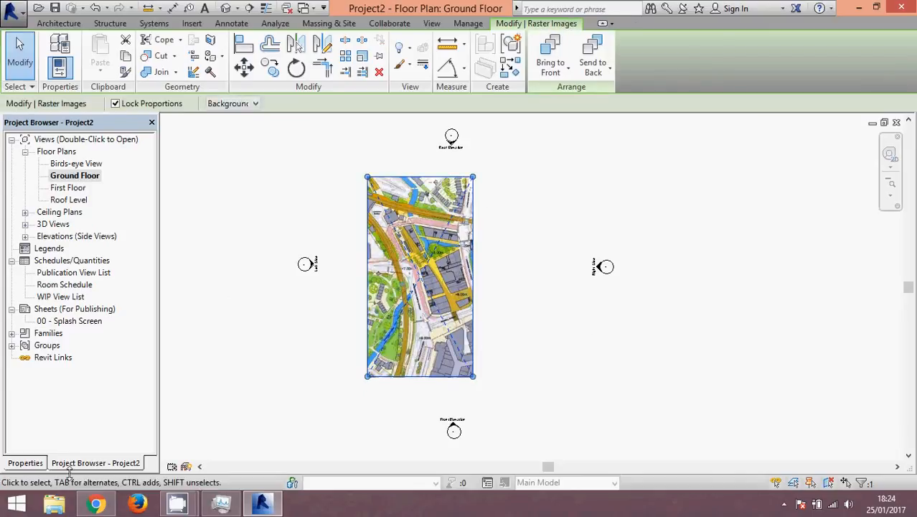
click(35, 463)
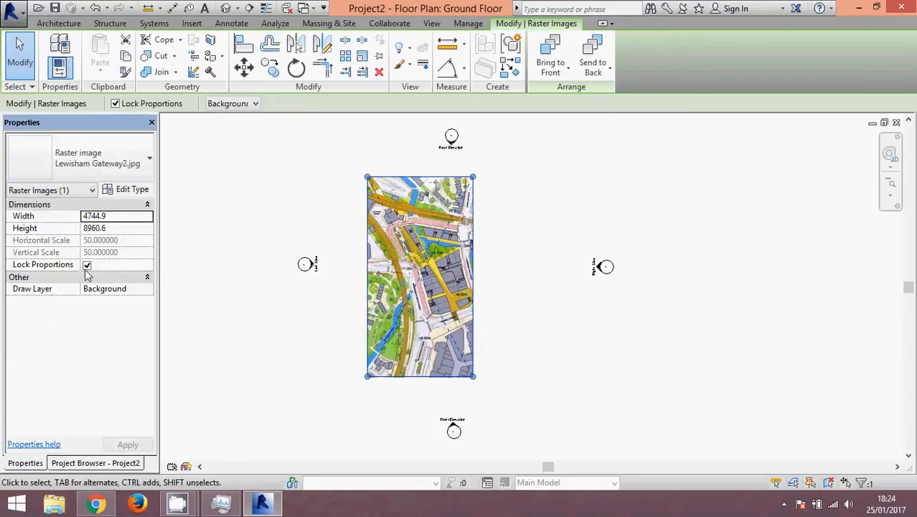
click(118, 217)
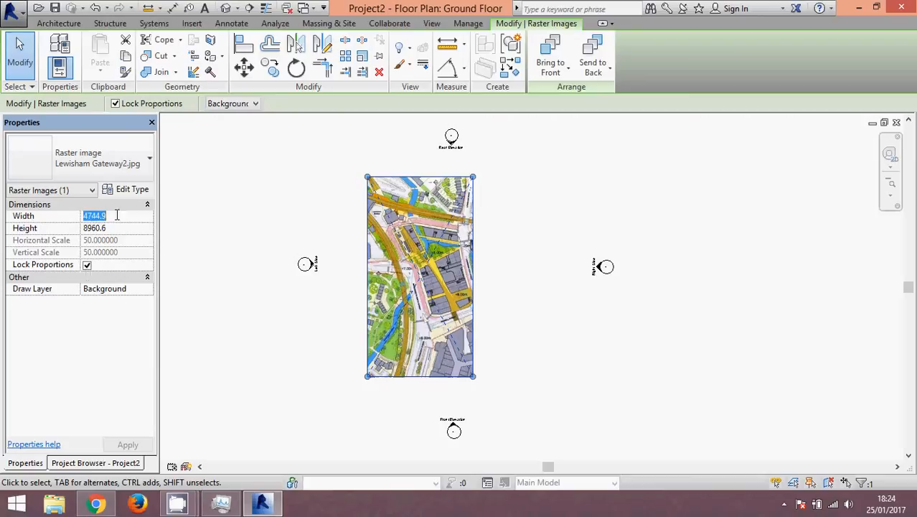
text(1)
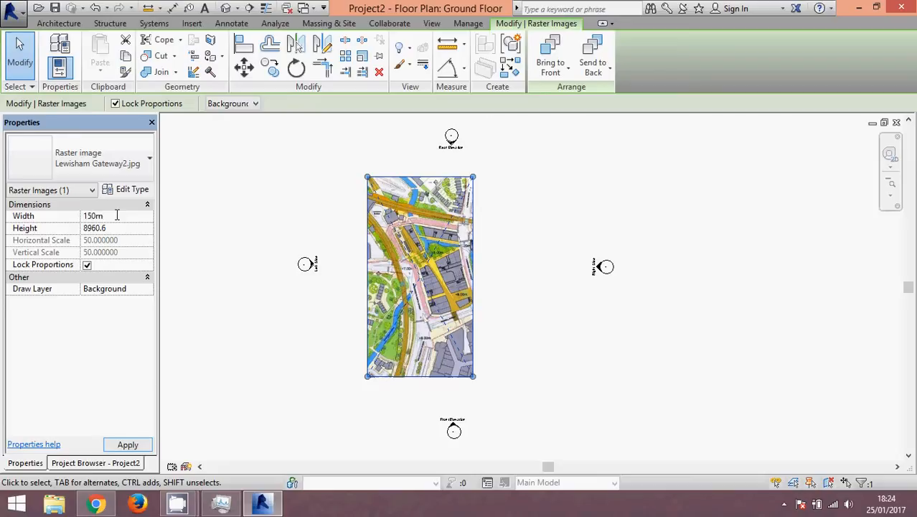
text(50m)
click(123, 444)
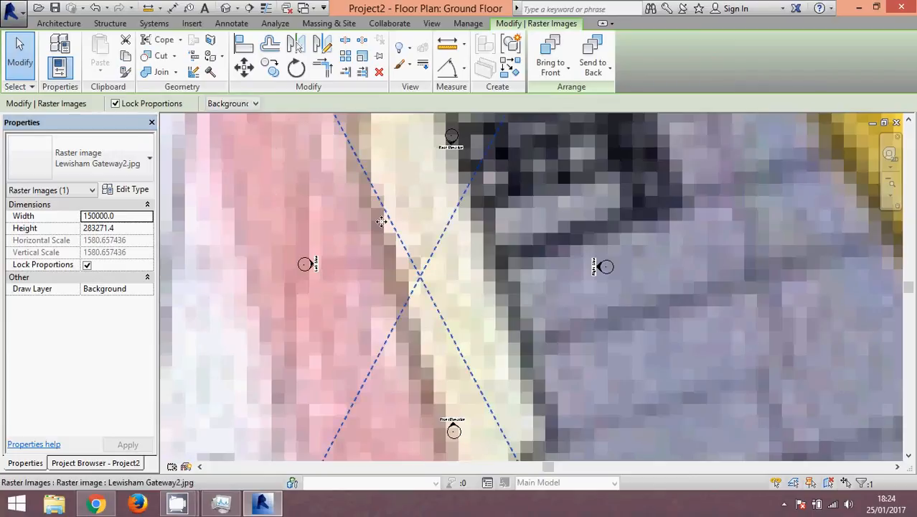
- Fit the whole resized site image in the view and clear its selection
scroll(381, 221, down, 2)
scroll(381, 221, down, 3)
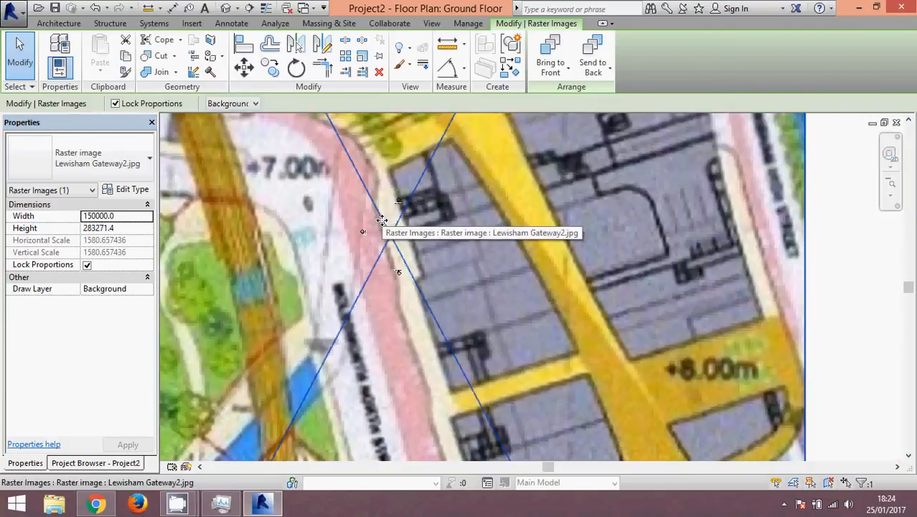
scroll(383, 223, down, 3)
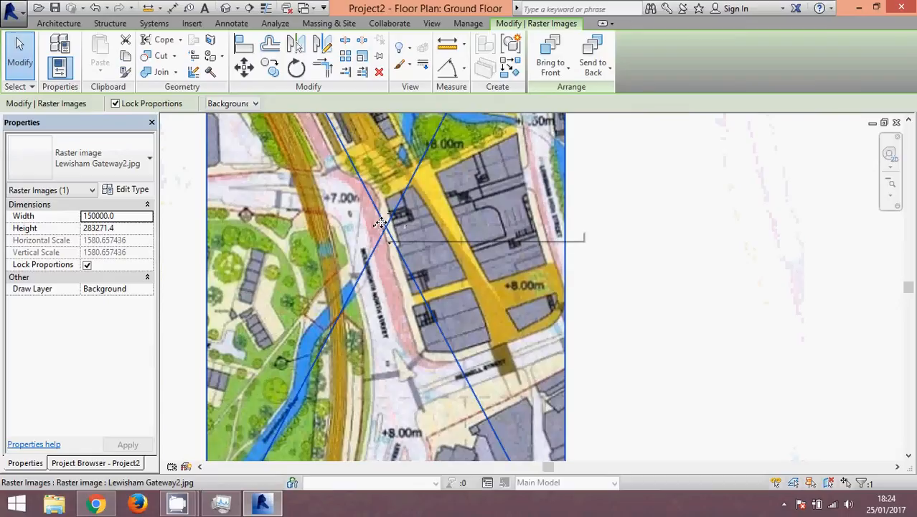
scroll(381, 224, down, 3)
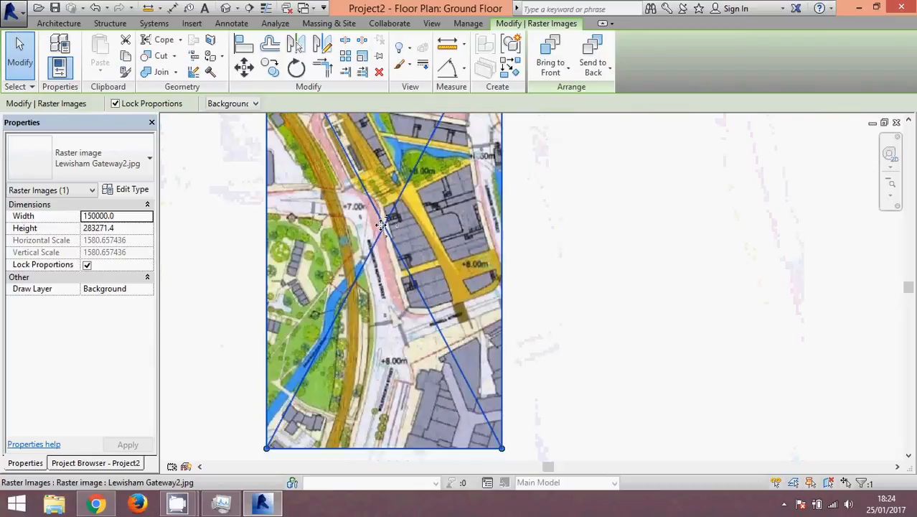
scroll(381, 225, down, 3)
scroll(381, 225, down, 1)
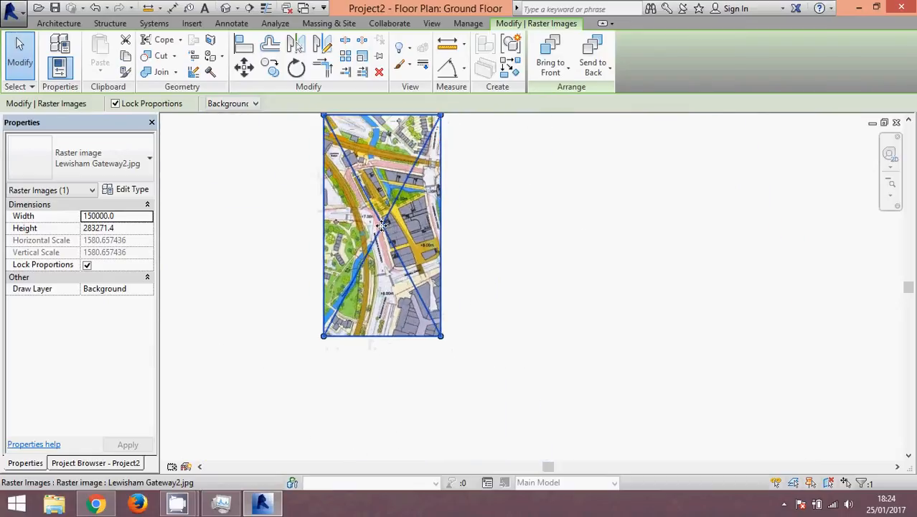
key(z)
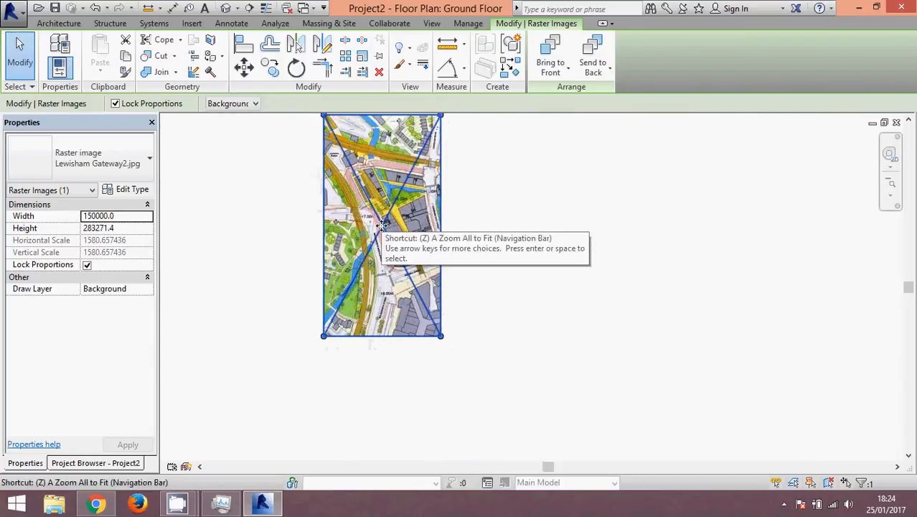
key(a)
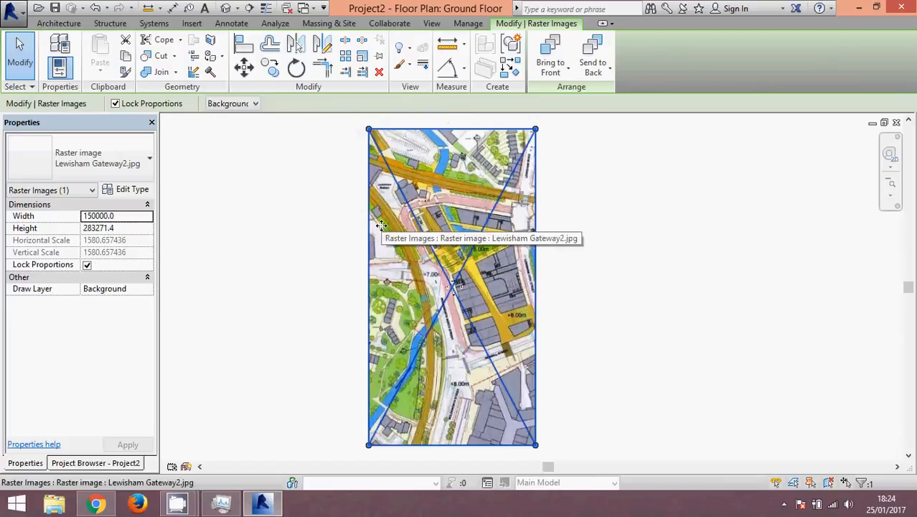
key(Escape)
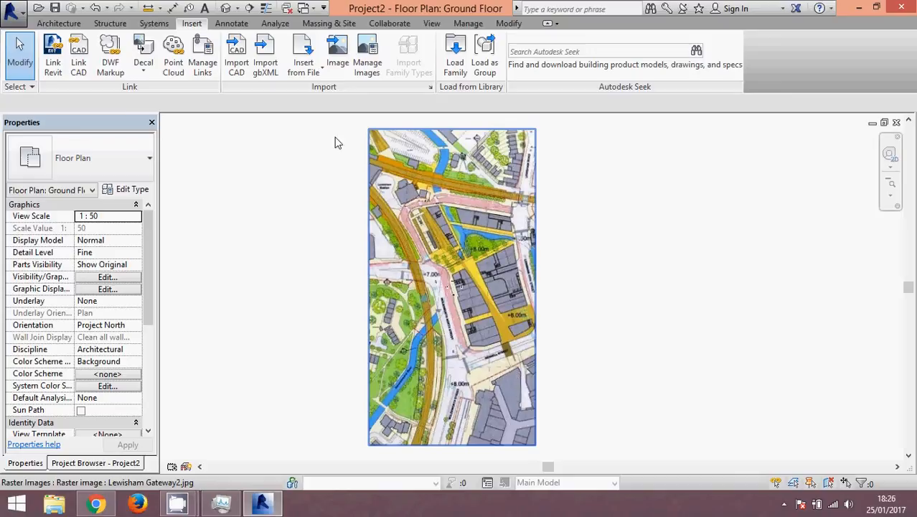
- Start a toposurface and place a point with absolute elevation 7 on the map's +7.00m label
click(324, 29)
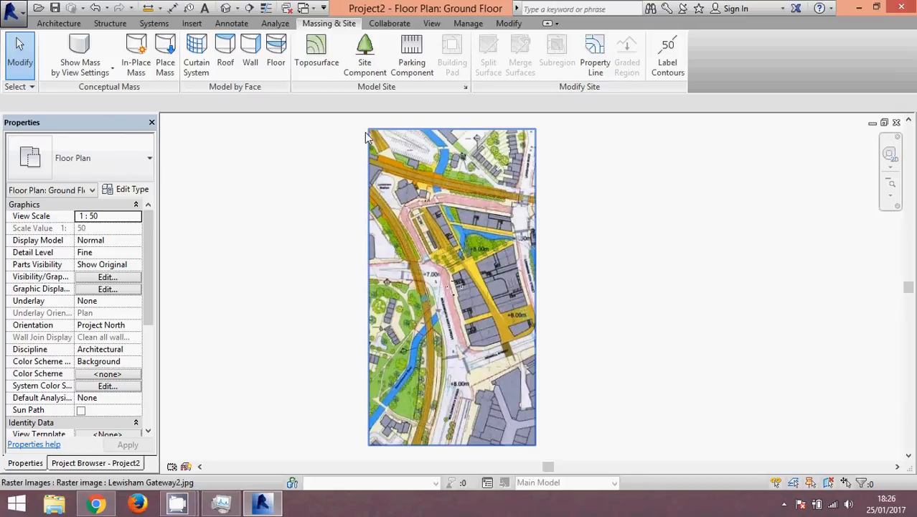
click(334, 76)
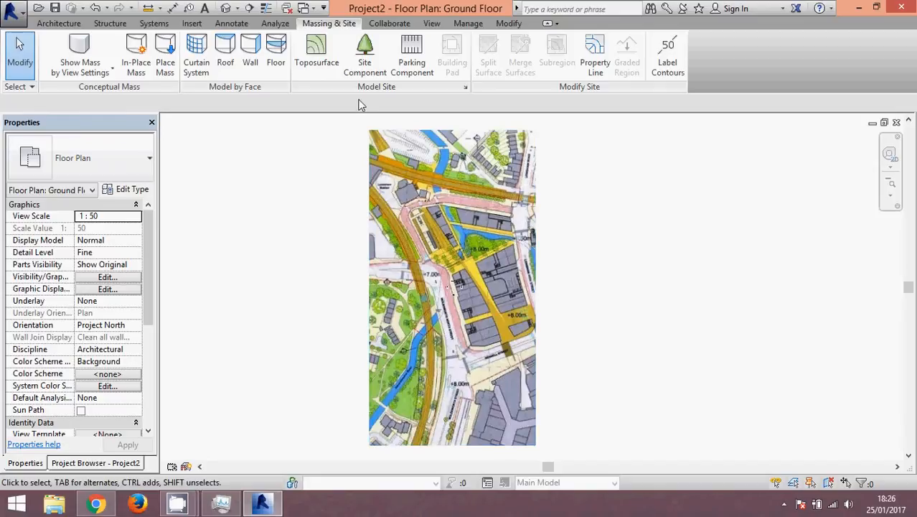
click(309, 43)
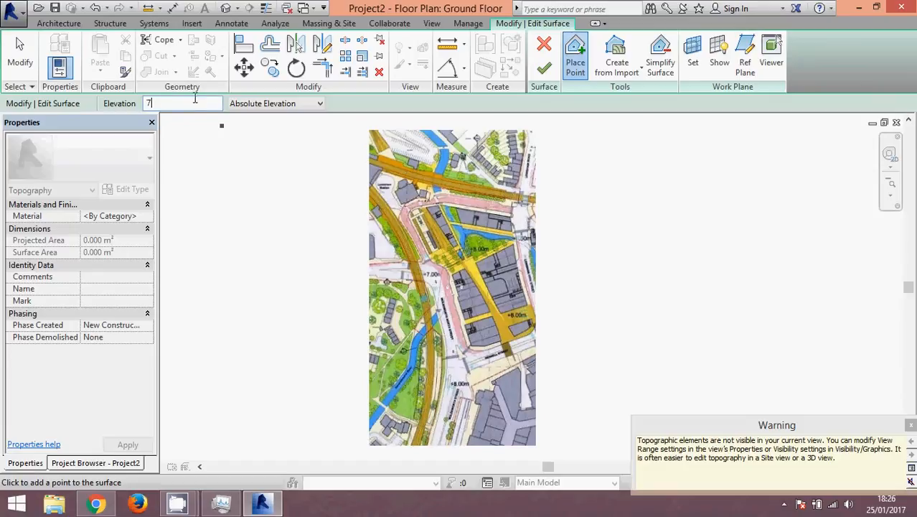
click(428, 274)
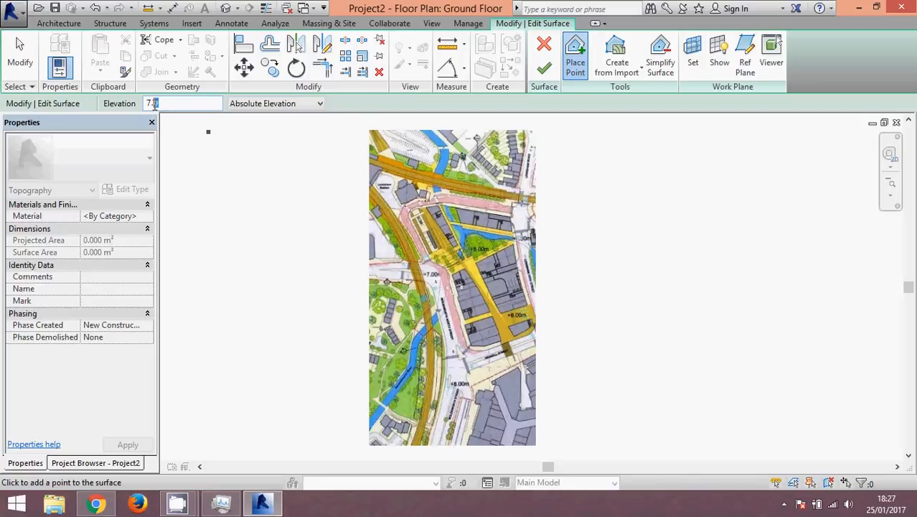
- Place surface points with elevation 8.0 at the three +8.00m labels and one with elevation 8.5m at the map's eastern street level label
text(80)
click(472, 248)
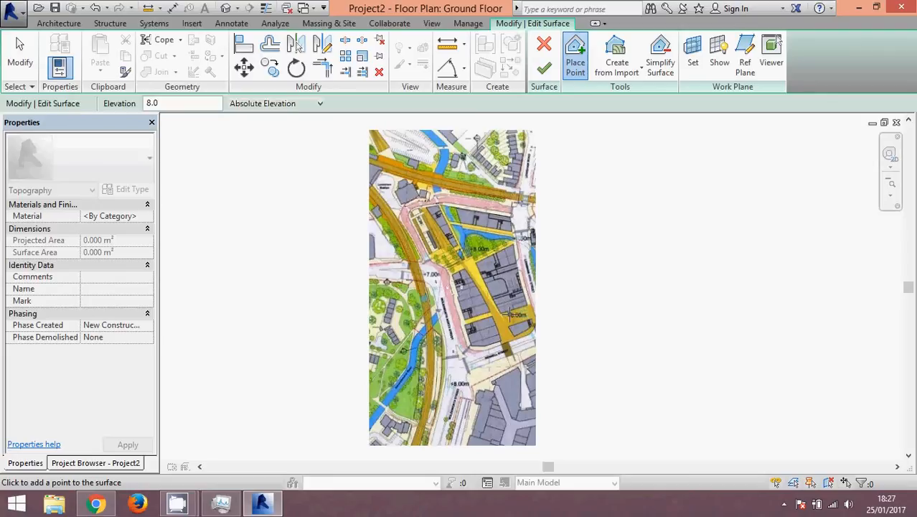
click(509, 314)
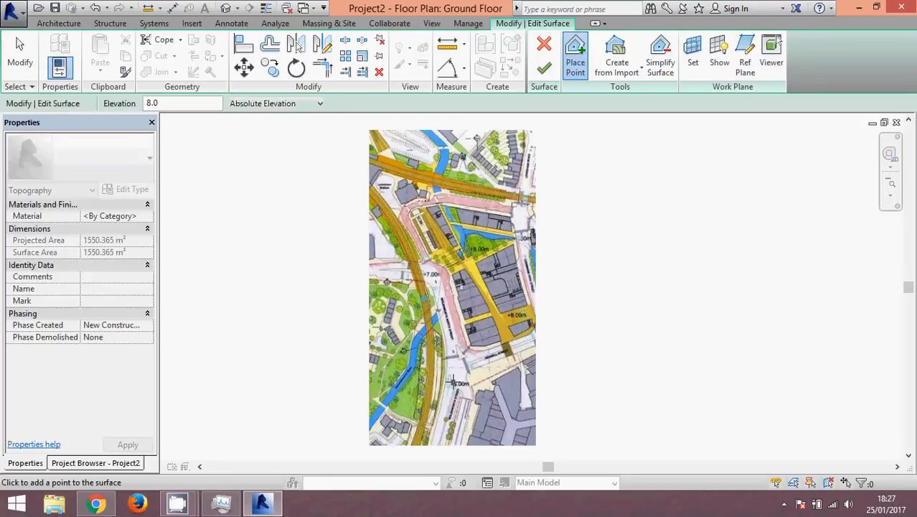
click(452, 380)
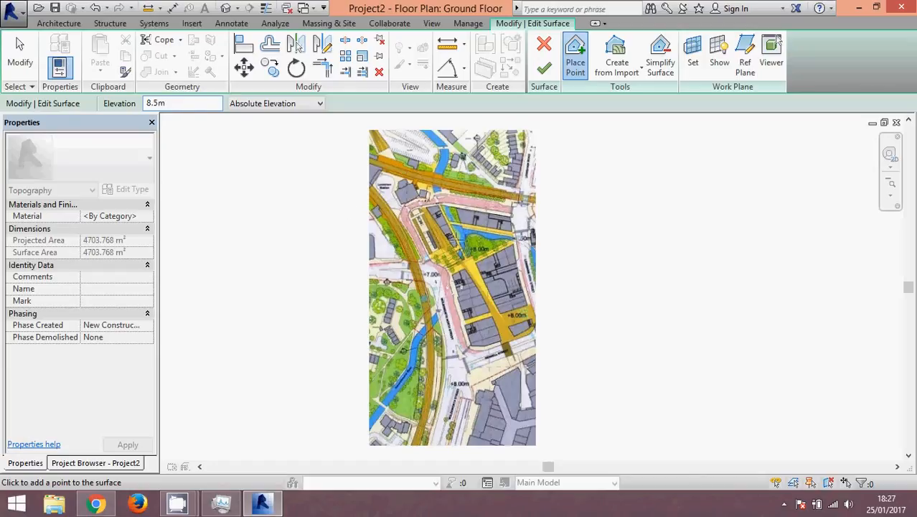
click(522, 237)
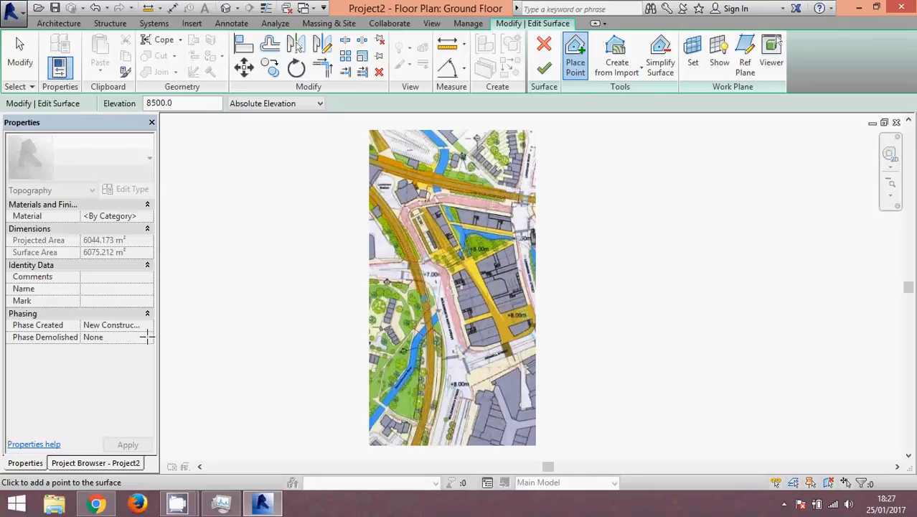
- Open the {3D} view and examine the surface's slope from the right side, the front-right edge and the upper front-right corner
click(92, 463)
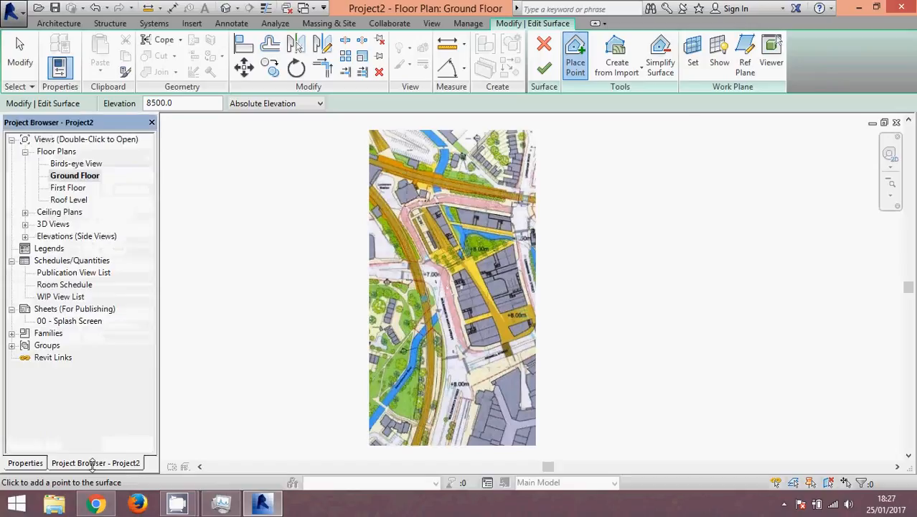
click(45, 224)
click(25, 224)
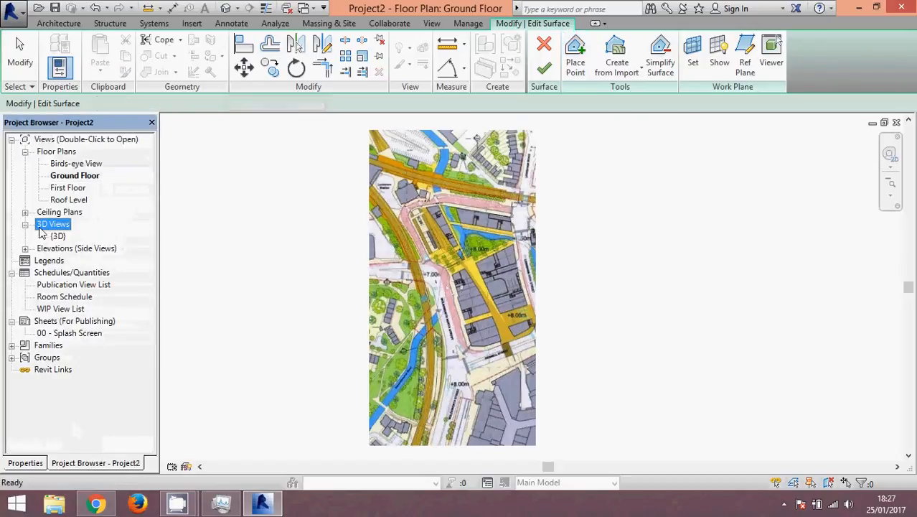
click(58, 237)
double_click(57, 238)
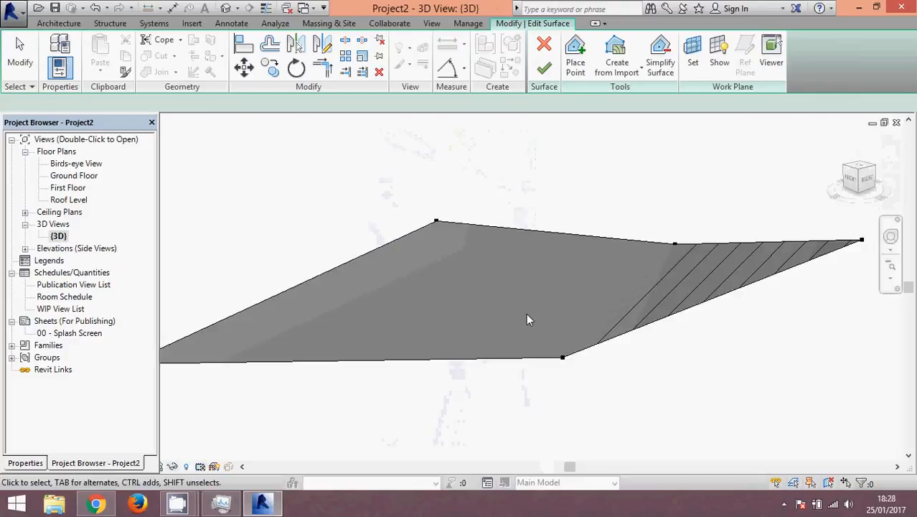
click(871, 183)
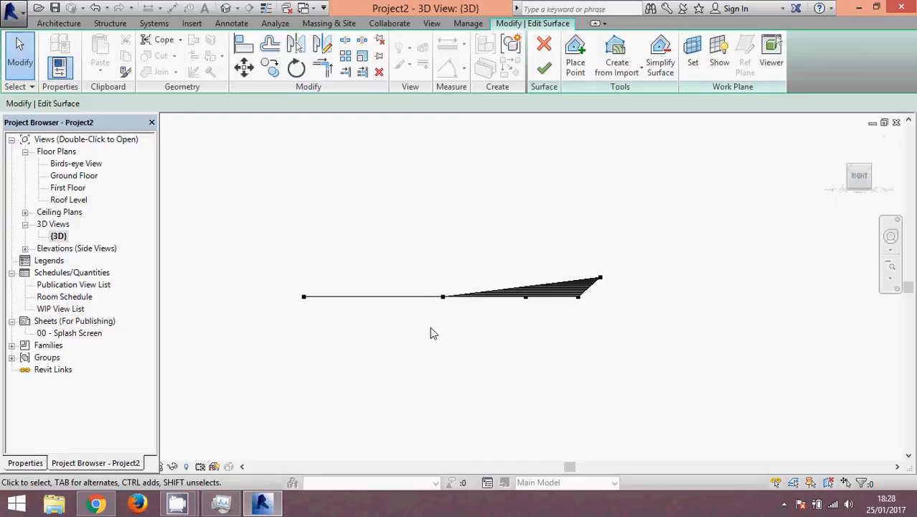
middle_drag(439, 310, 448, 336)
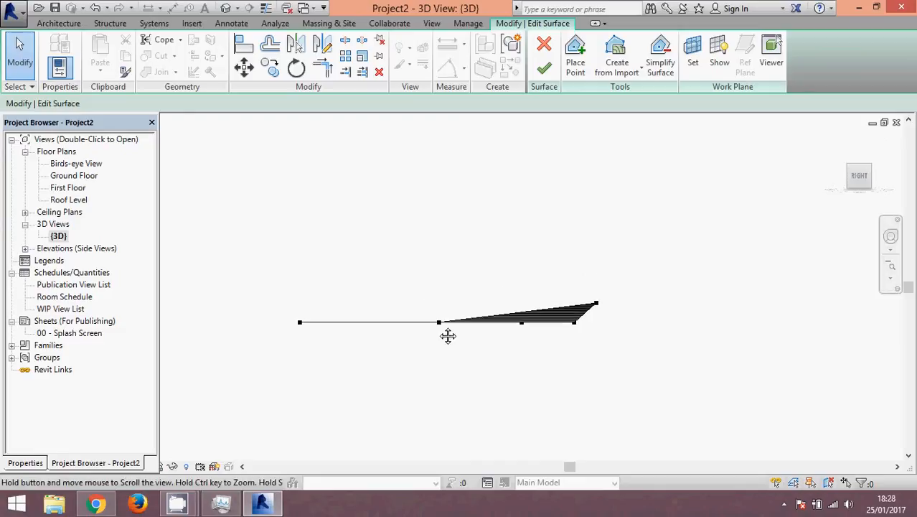
click(850, 178)
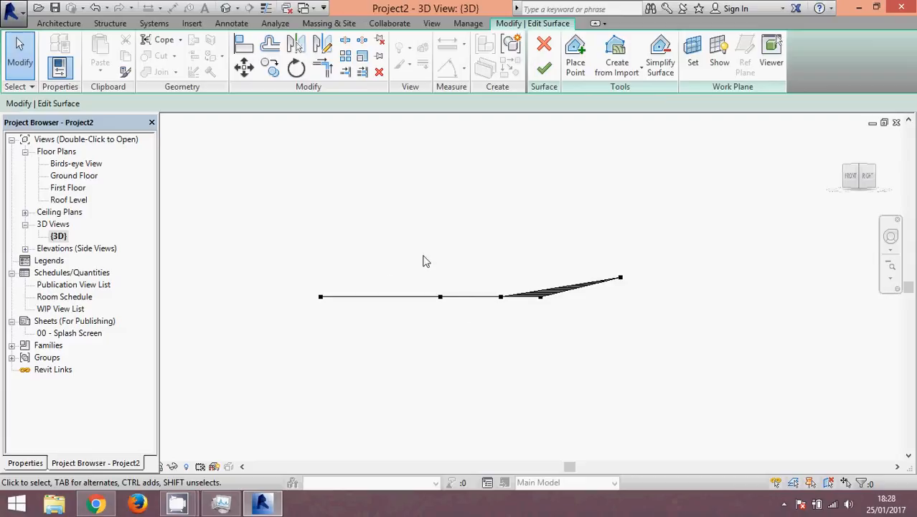
click(859, 171)
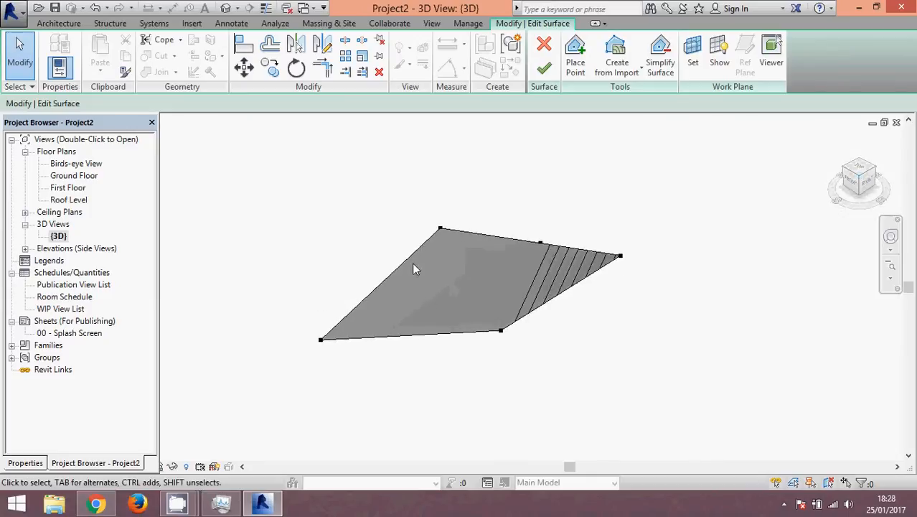
- Set the elevation of the surface's rear corner boundary point to 7000
click(440, 229)
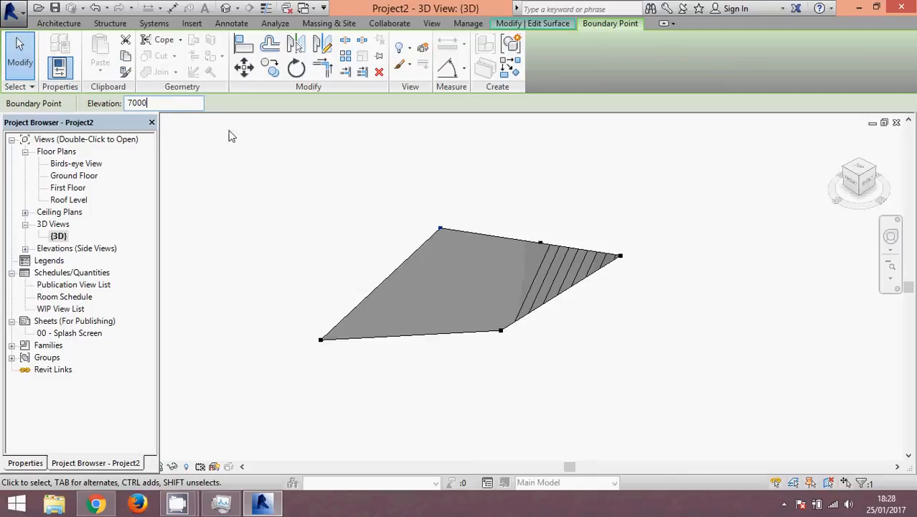
key(Return)
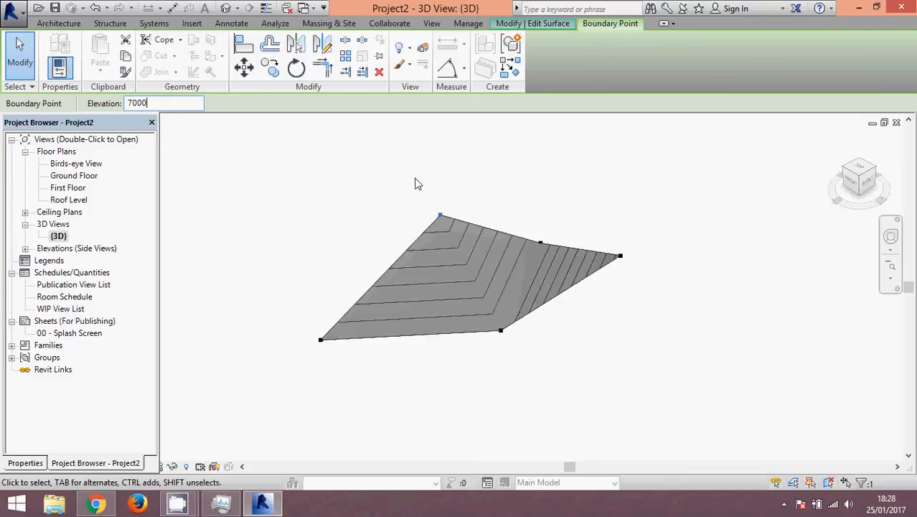
key(Escape)
- Set the elevation of the boundary point between the rear corner and the 8.5 m corner to 8000
click(543, 242)
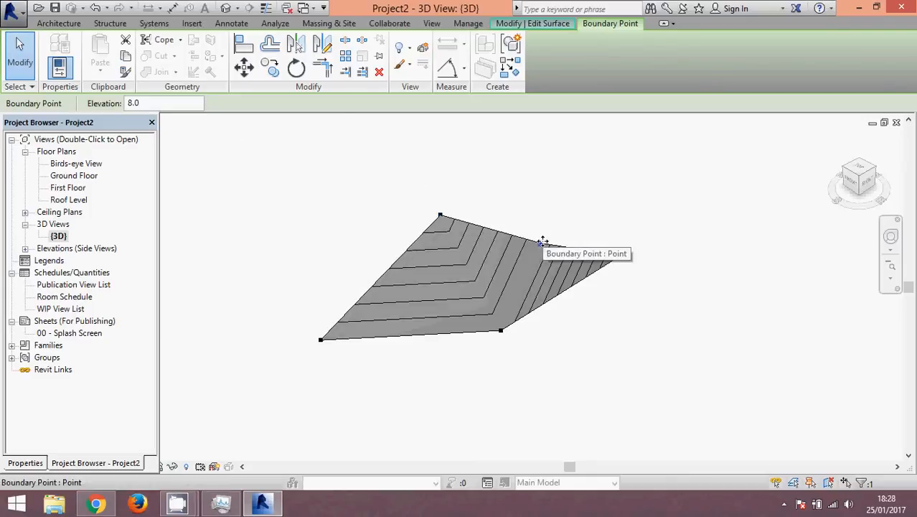
click(156, 104)
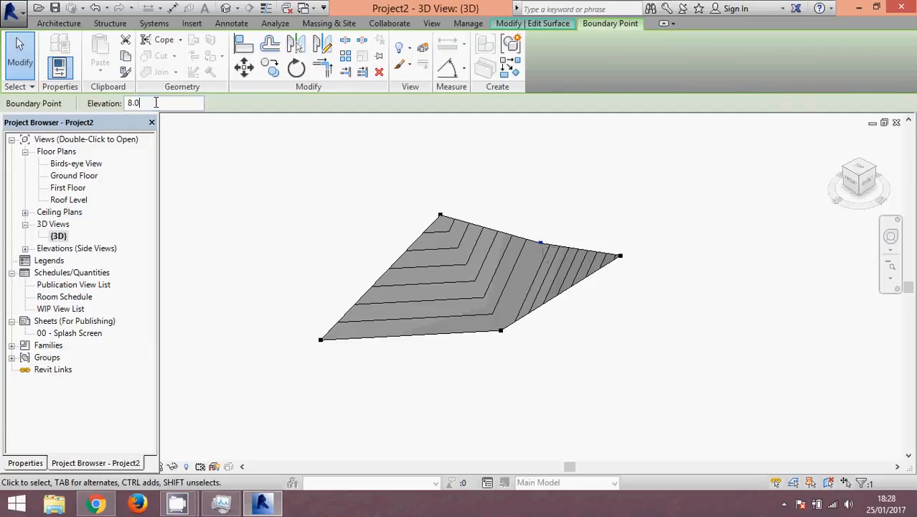
drag(143, 103, 129, 104)
text(30)
key(Return)
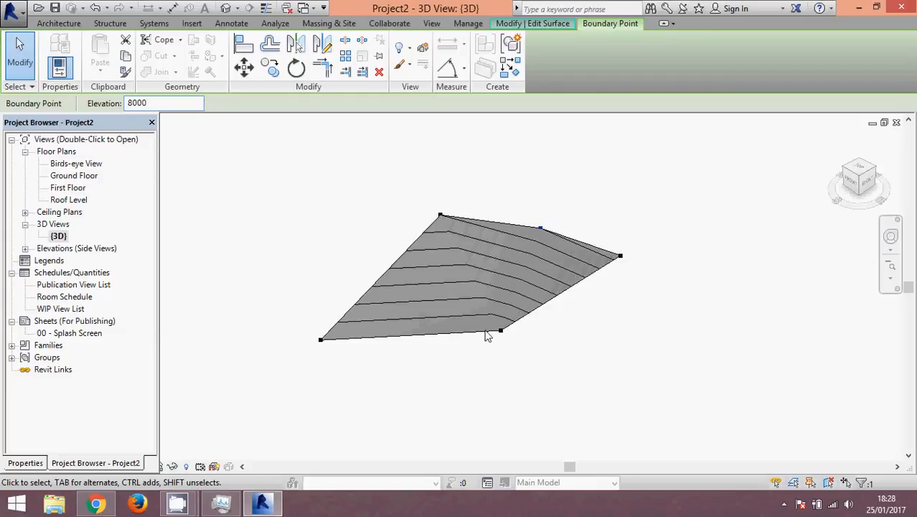
- Set the elevation of the front boundary point nearest the 8.5 m corner to 8000
click(502, 333)
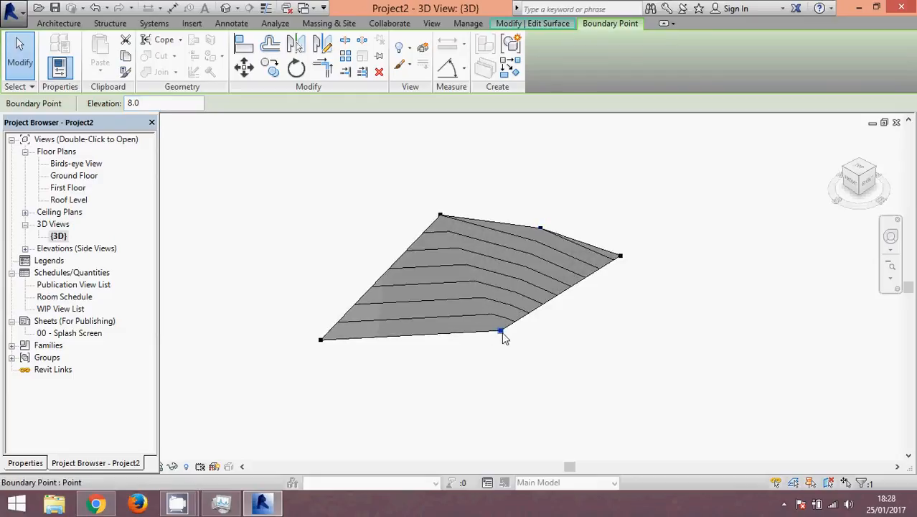
double_click(142, 101)
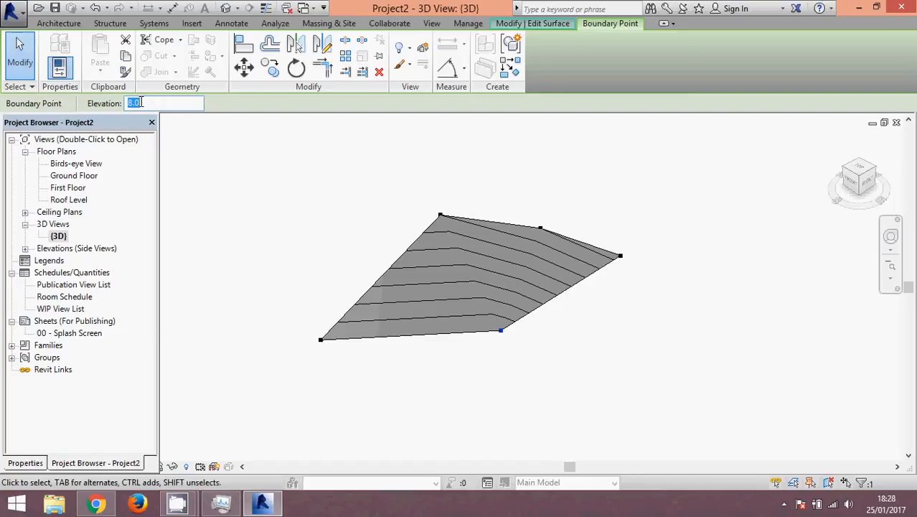
text(8000)
key(Return)
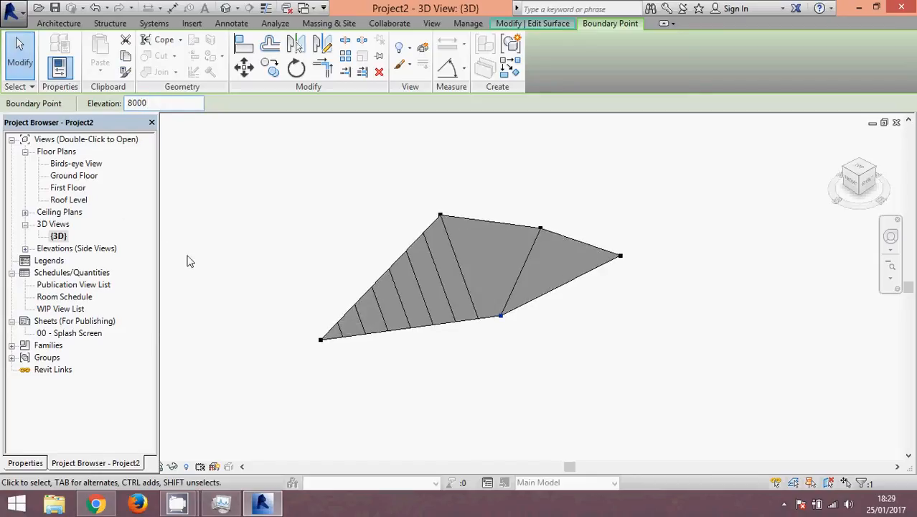
- Set the elevation of the surface's front-left corner boundary point to 8000
click(320, 339)
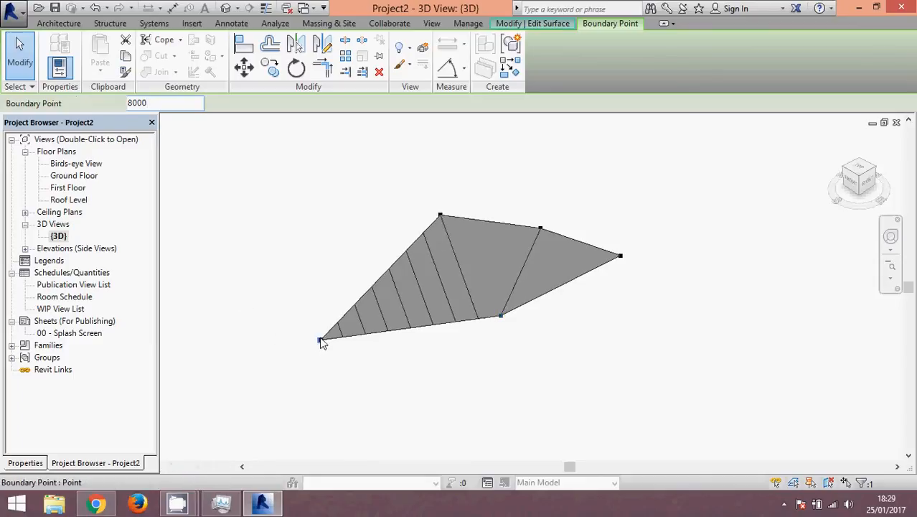
double_click(152, 103)
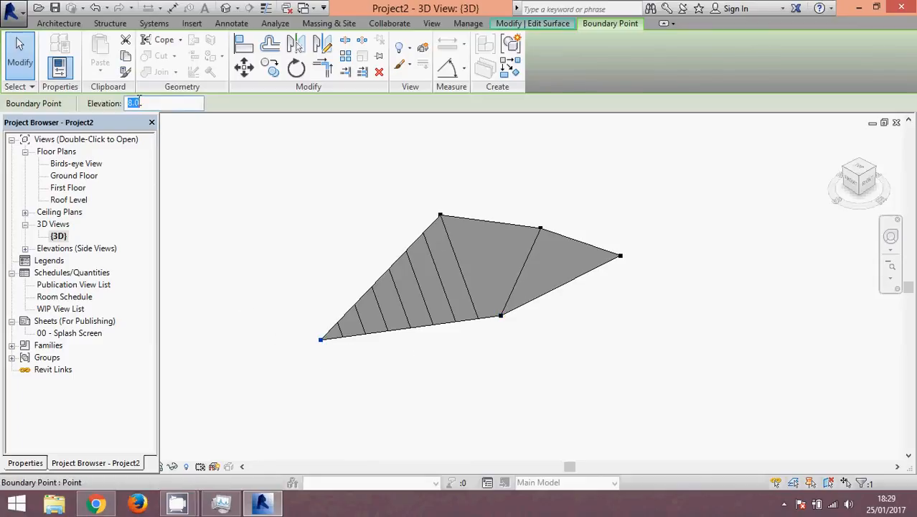
text(8000)
key(Return)
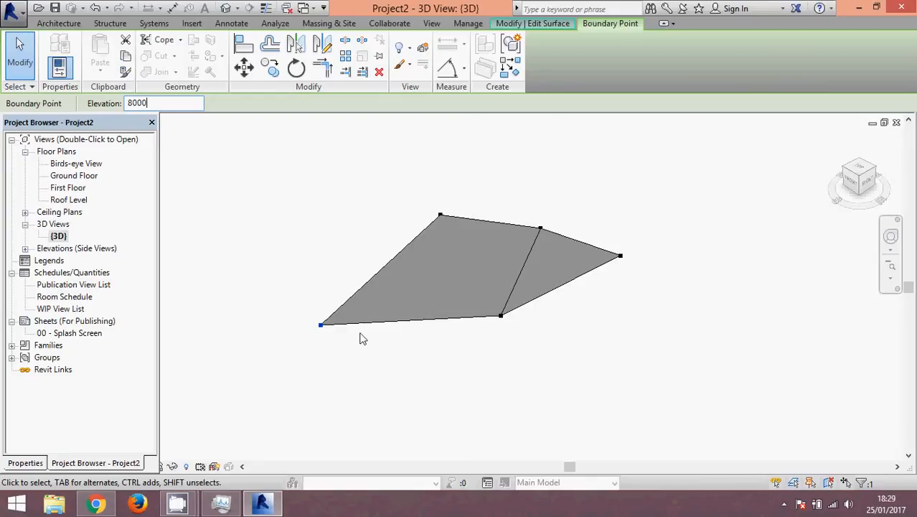
- Open the Ground Floor plan and place a surface point on the map image's upper-left corner at an absolute elevation of 8500
double_click(75, 176)
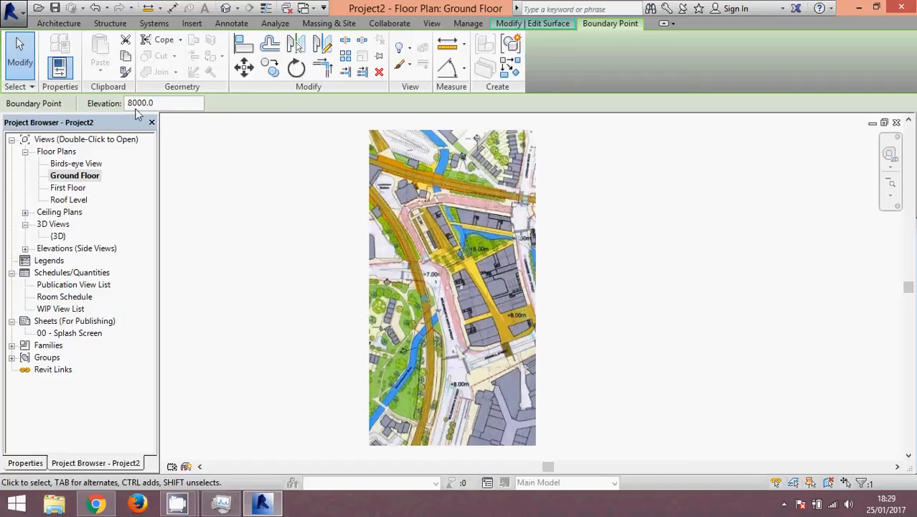
click(569, 25)
click(575, 55)
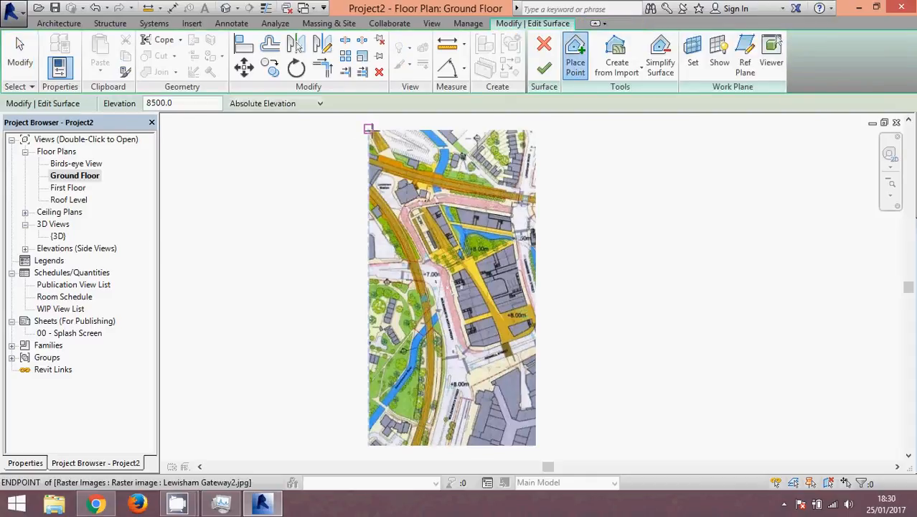
click(368, 129)
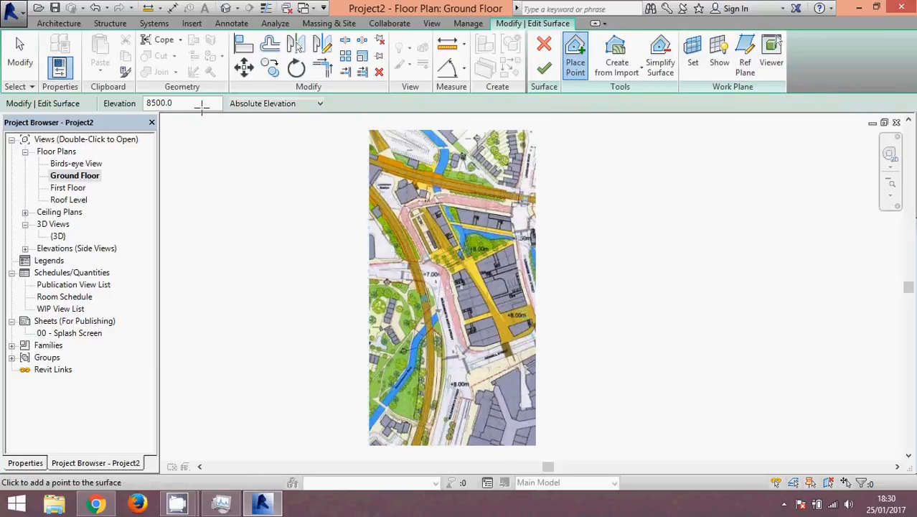
- Place a surface point on the map image's upper-right corner at an elevation of 8000
double_click(145, 103)
text(0)
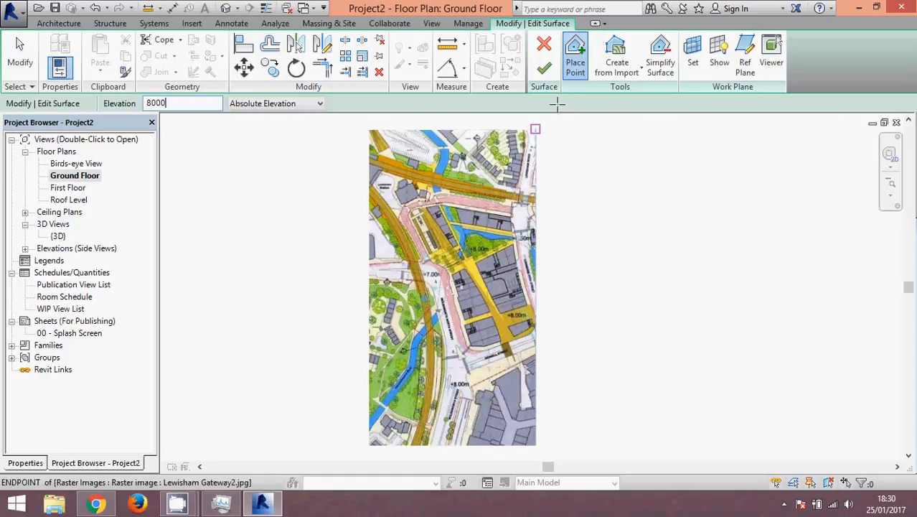
click(535, 129)
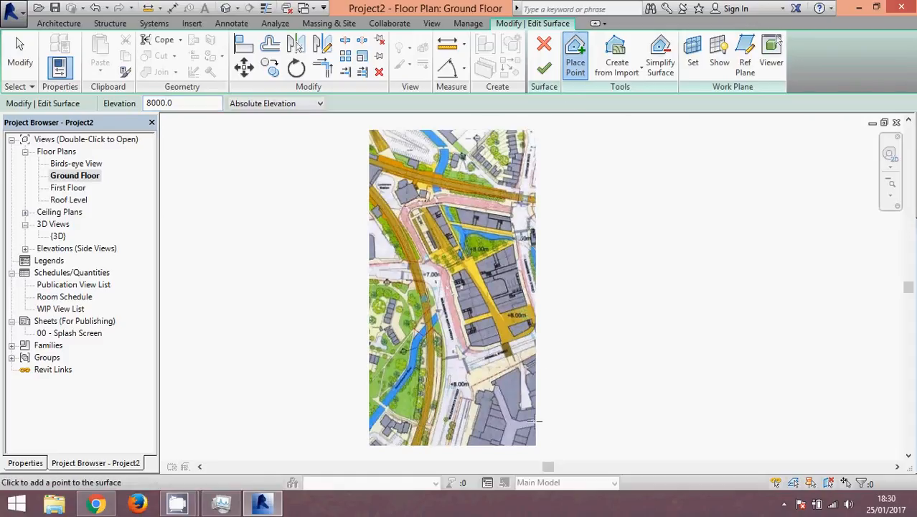
- Place surface points on the map image's lower-right and lower-left corners at an elevation of 7500
click(535, 444)
drag(165, 103, 143, 103)
text(7)
text(.5)
text(500)
click(535, 445)
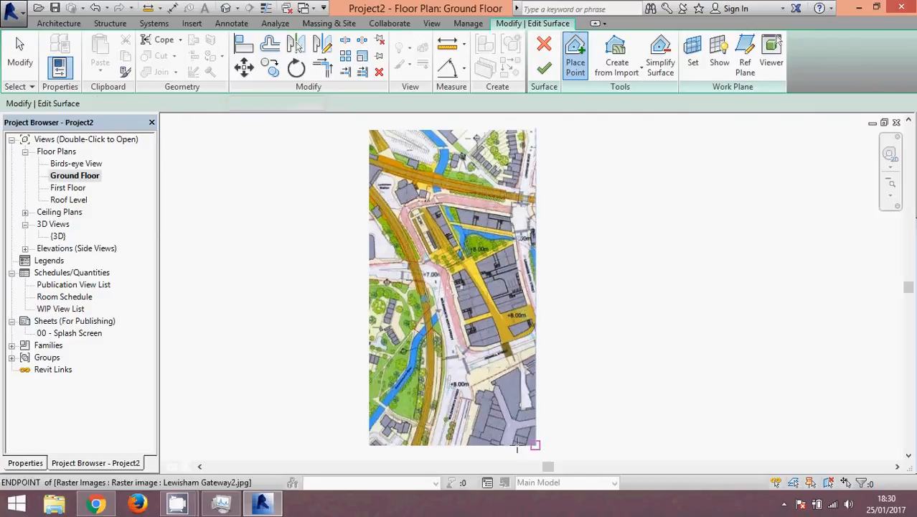
click(370, 446)
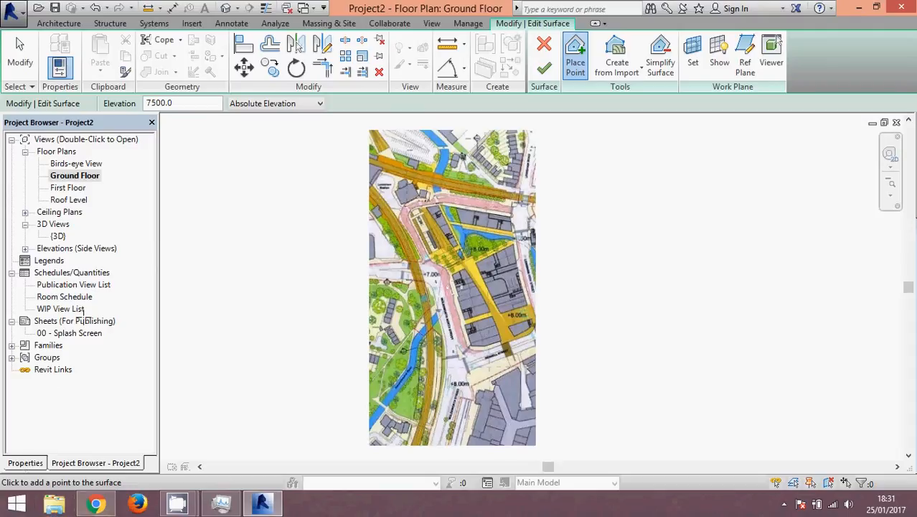
- Inspect the extended surface's slope from the right side in the {3D} view and finish the surface edit
double_click(59, 236)
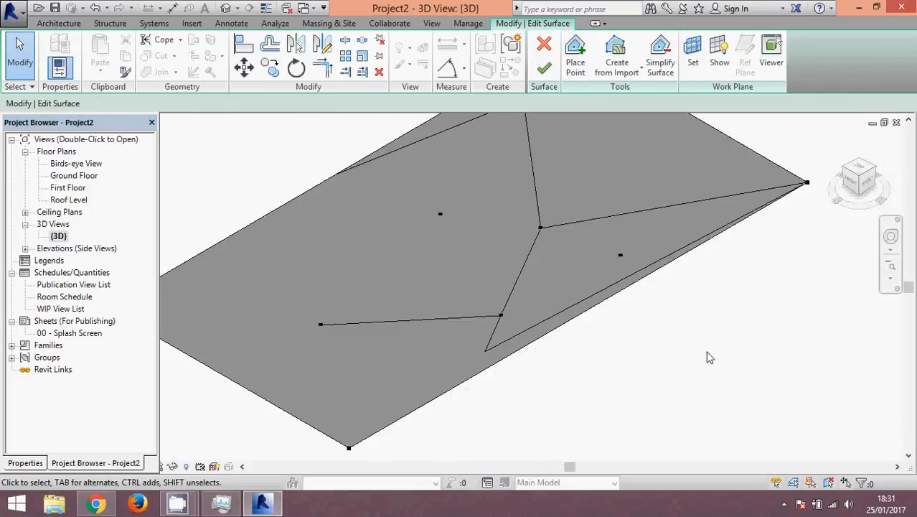
click(869, 185)
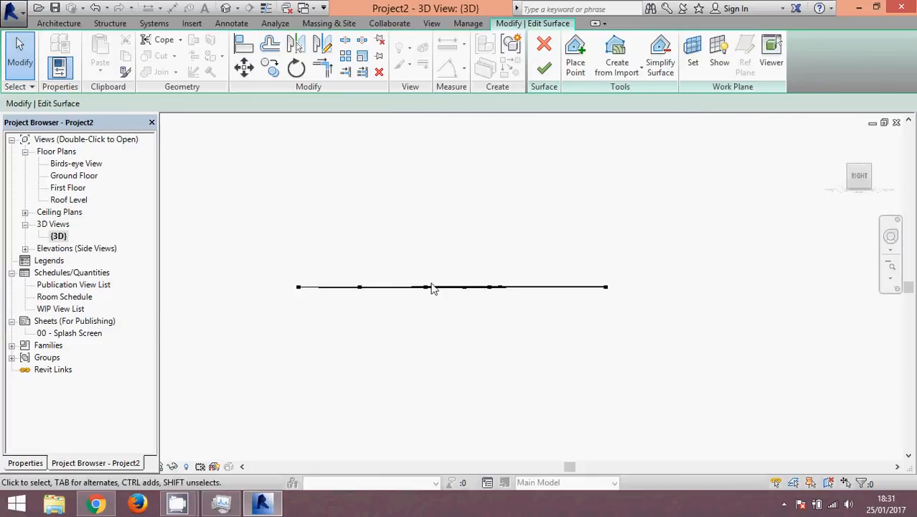
scroll(456, 292, up, 3)
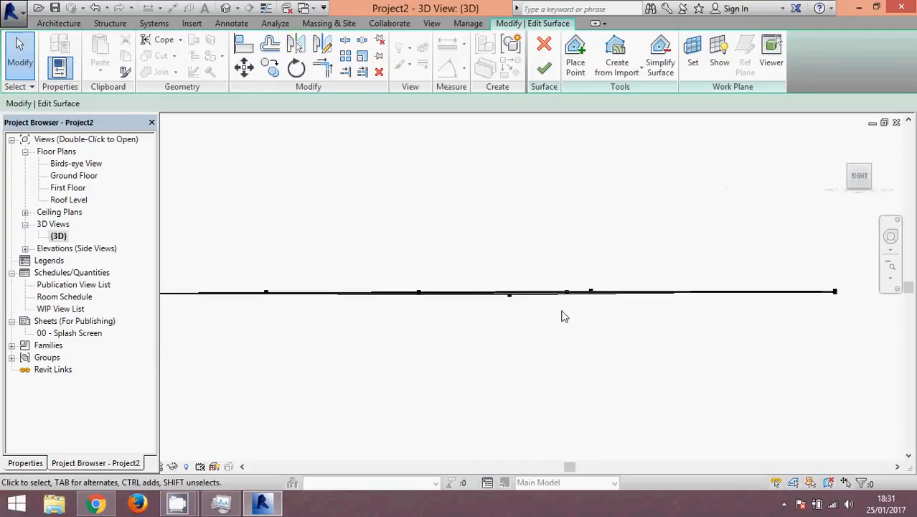
scroll(552, 291, up, 3)
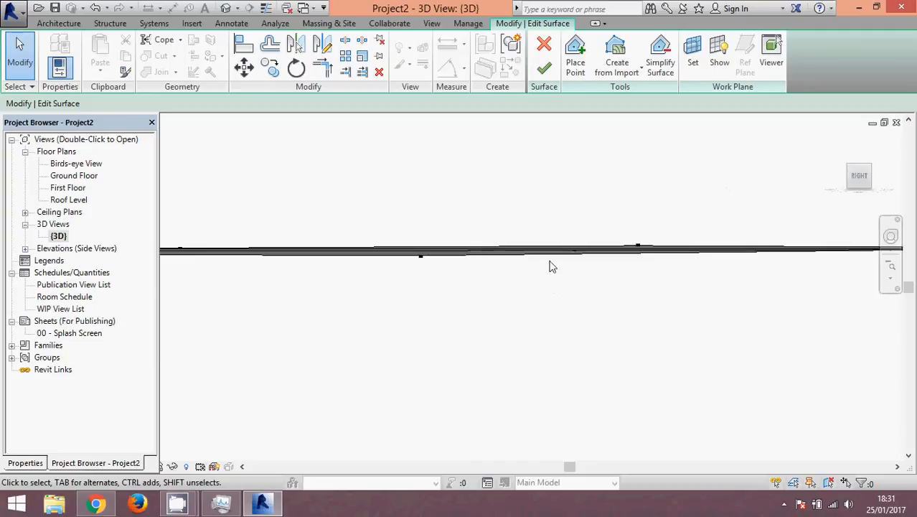
scroll(552, 266, up, 2)
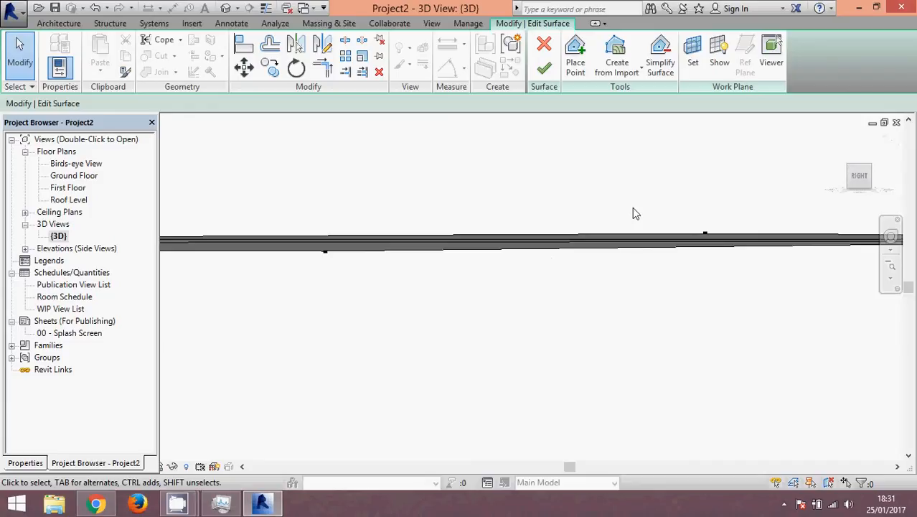
click(705, 233)
click(544, 70)
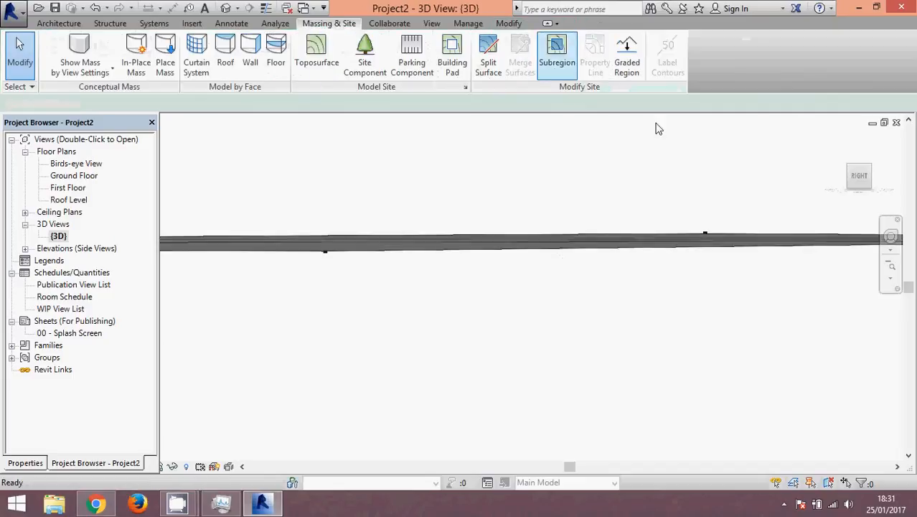
- Return to a corner view of the surface and set the additional contours' increment to 100 in the site settings
click(847, 179)
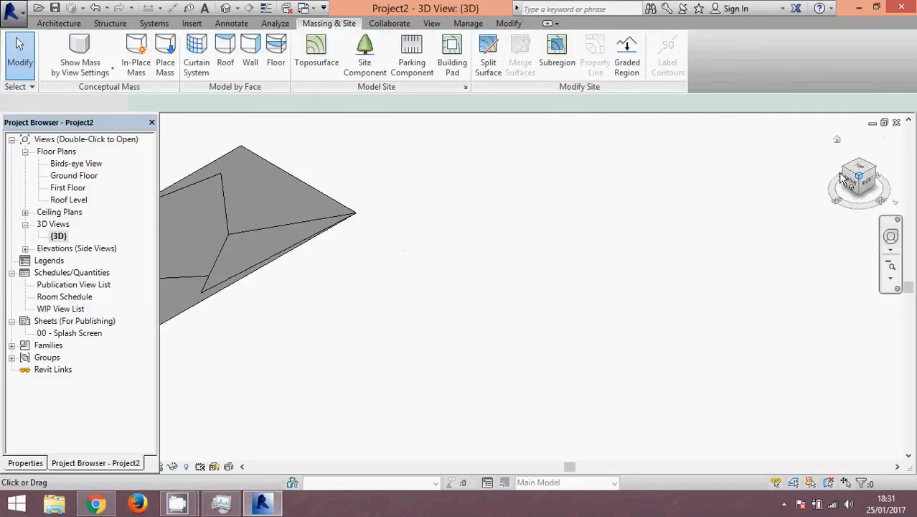
middle_click(416, 276)
middle_click(417, 276)
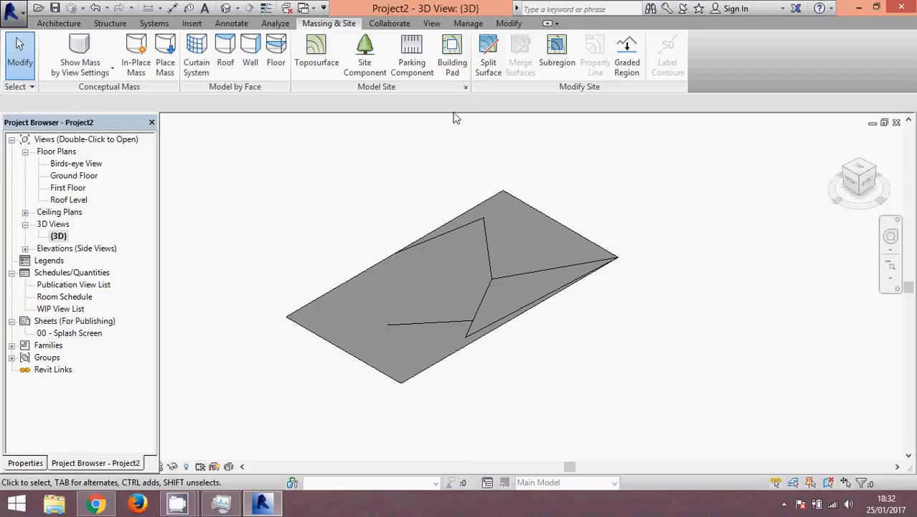
click(466, 86)
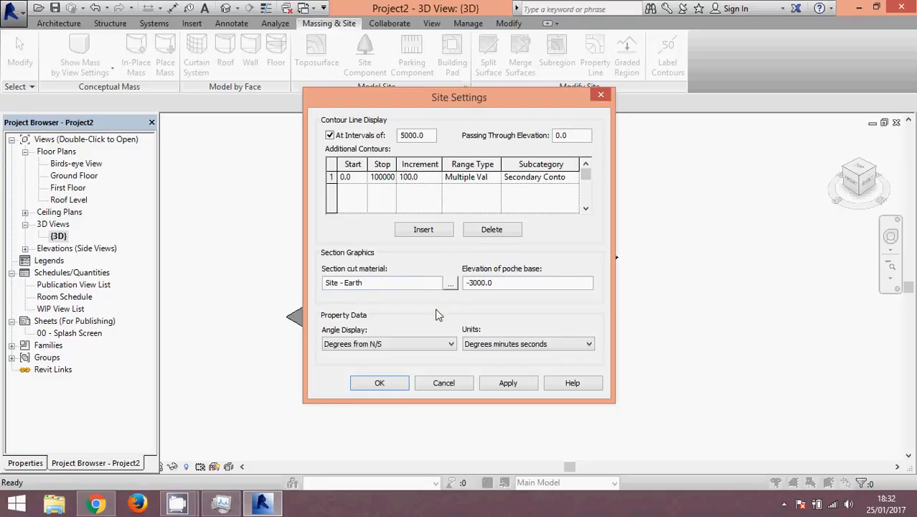
click(404, 387)
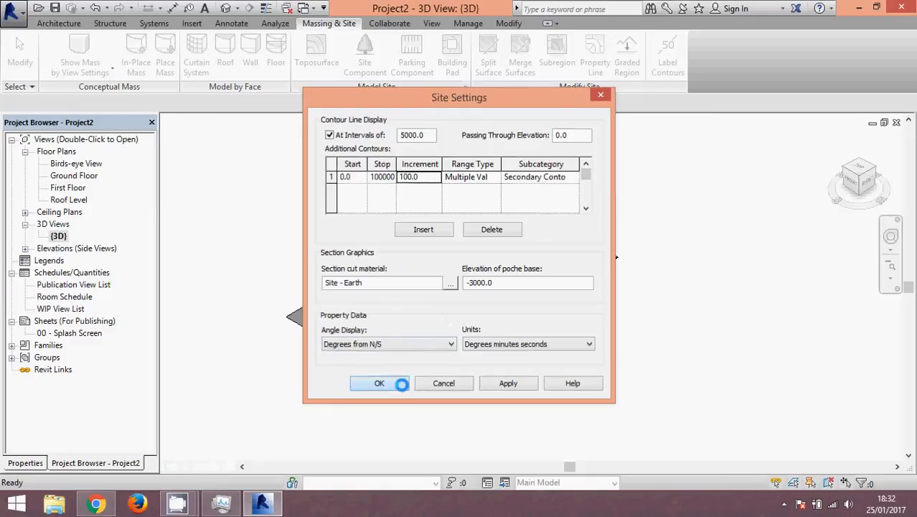